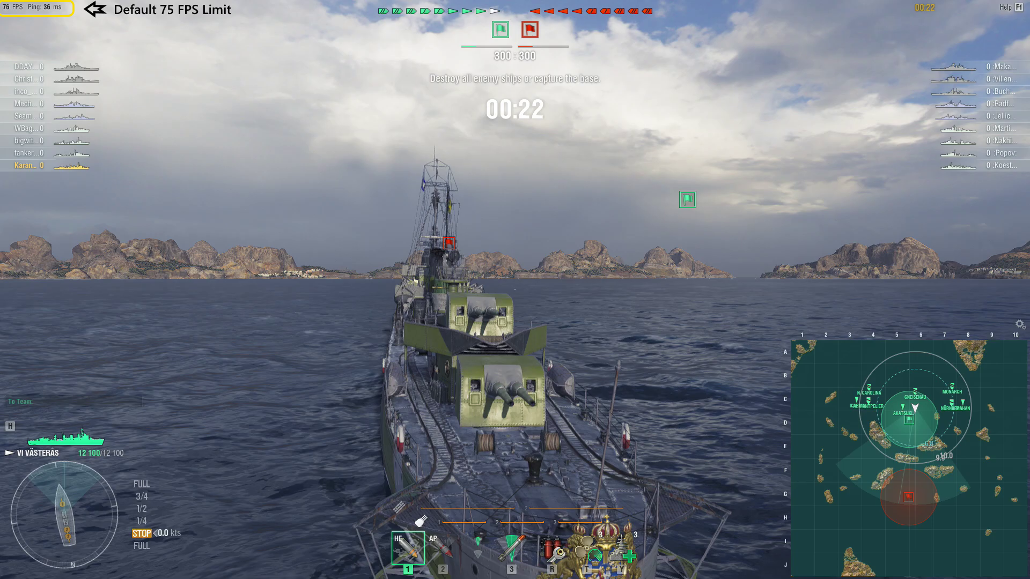
# - Switch to File Explorer and browse to C:\Games\World_of_Warships_NA\bin\3245976\res
pyautogui.hotkey('alt', 'Tab')
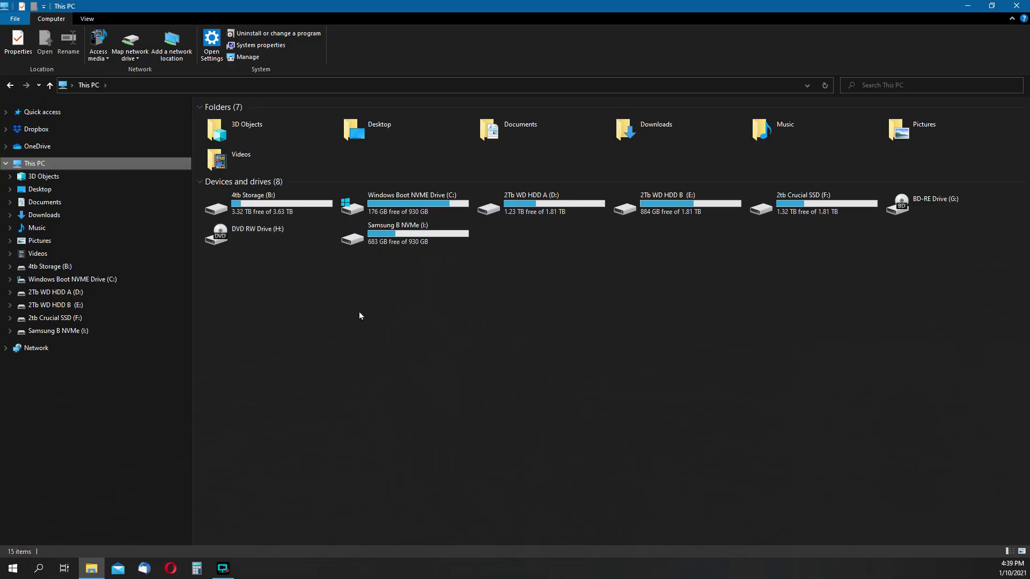
pyautogui.doubleClick(401, 213)
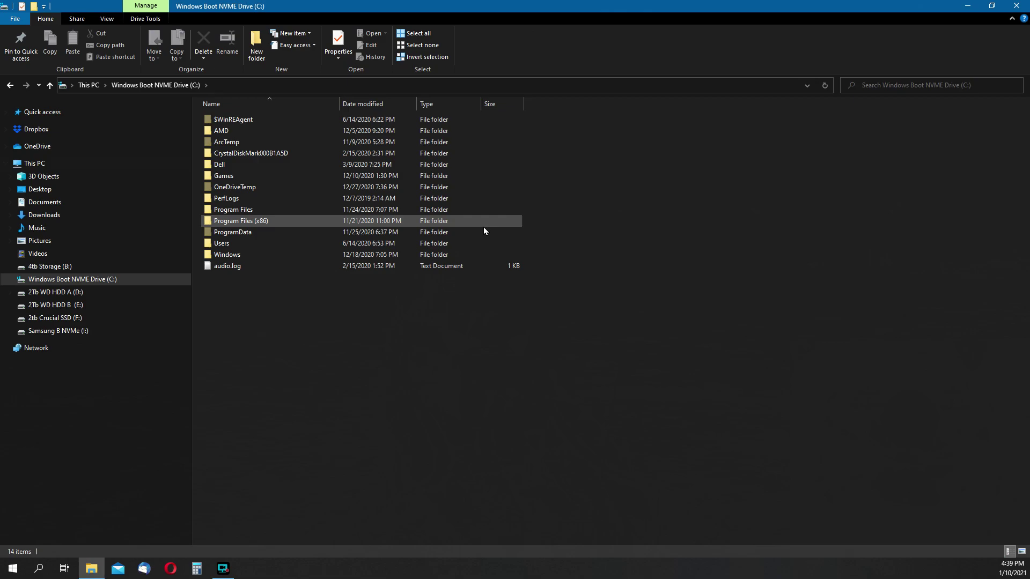
pyautogui.doubleClick(260, 179)
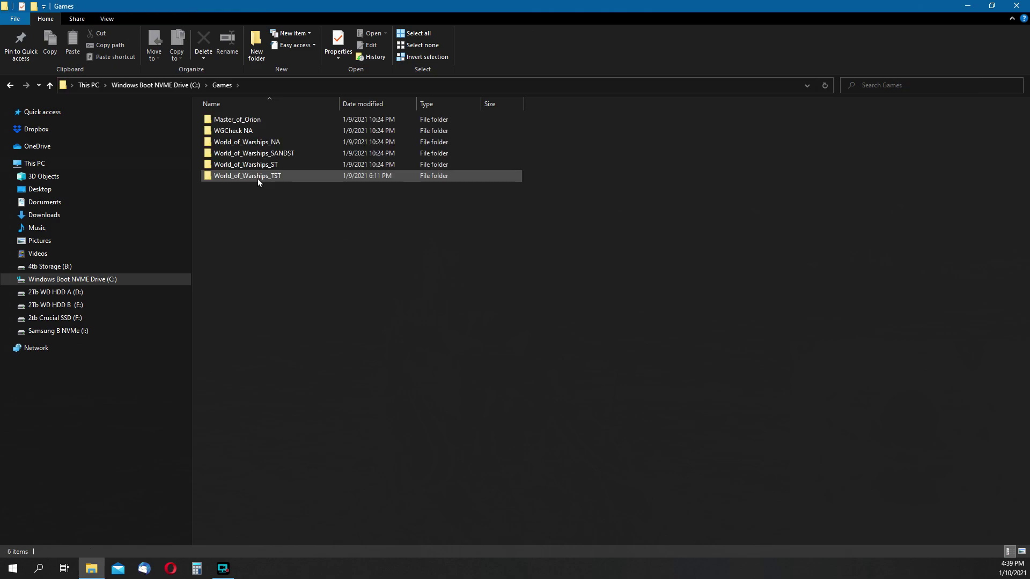
pyautogui.doubleClick(323, 142)
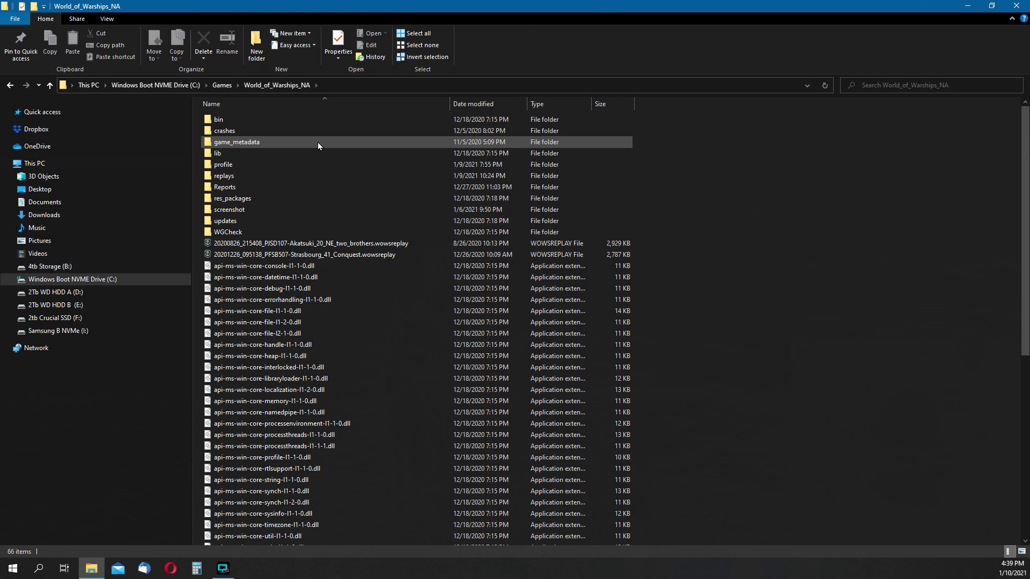
pyautogui.doubleClick(266, 120)
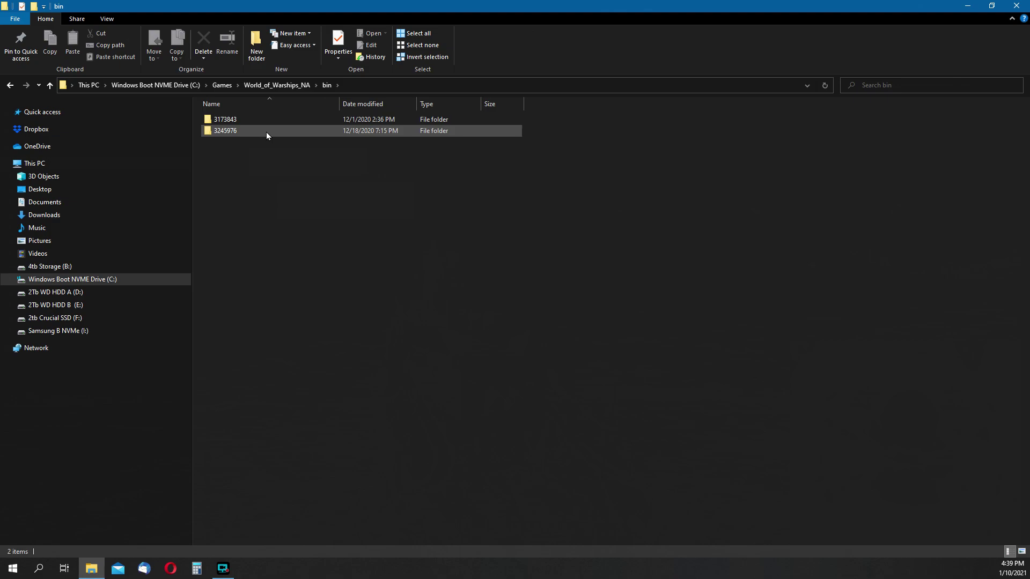
pyautogui.moveTo(266, 132)
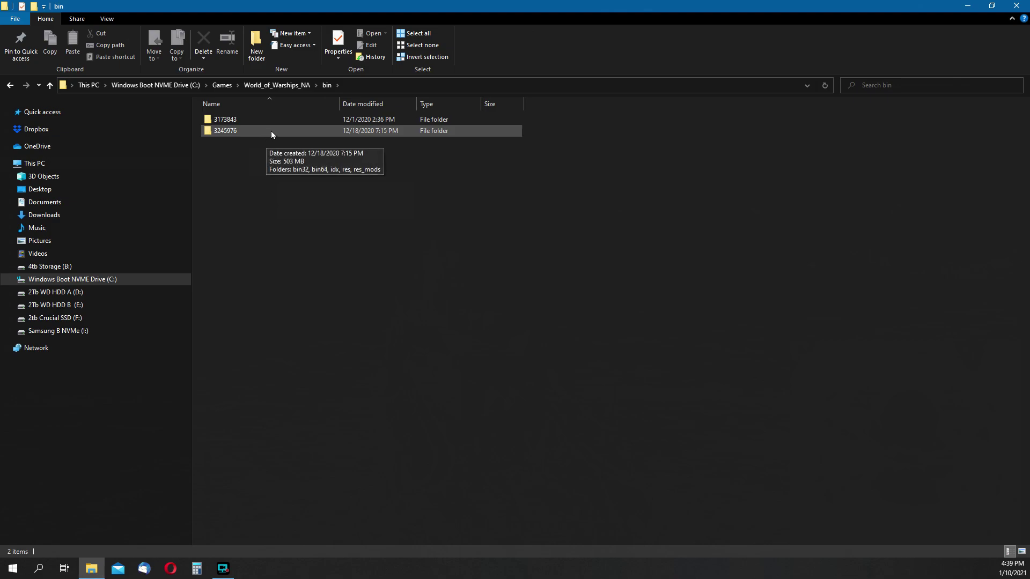
pyautogui.doubleClick(272, 132)
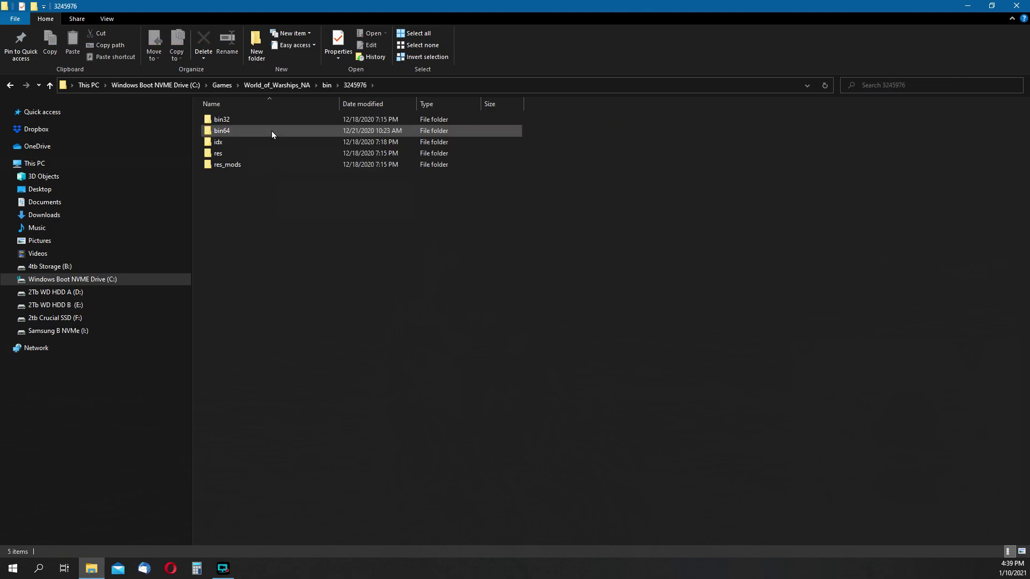
pyautogui.doubleClick(271, 153)
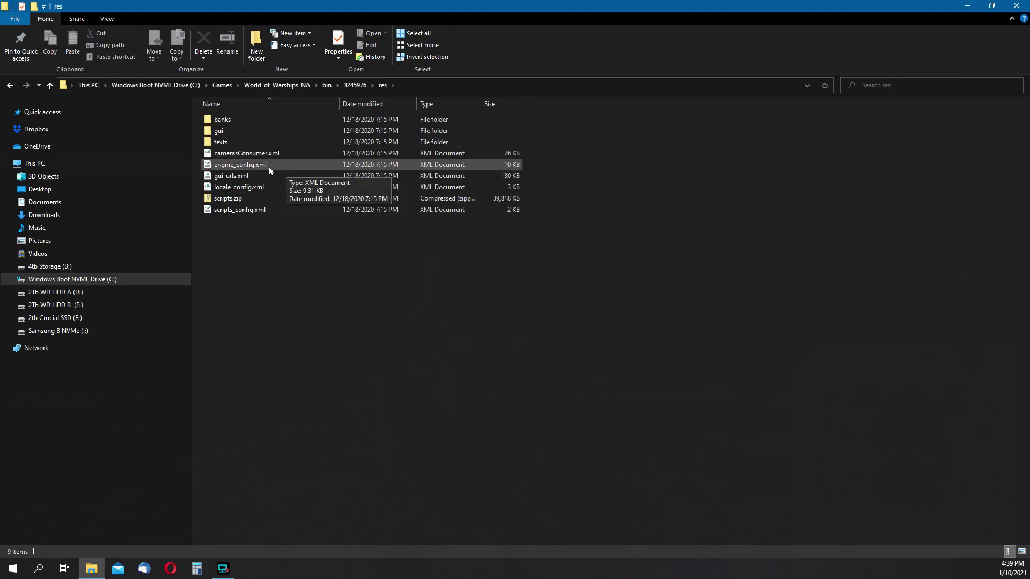
pyautogui.rightClick(270, 168)
pyautogui.moveTo(301, 174)
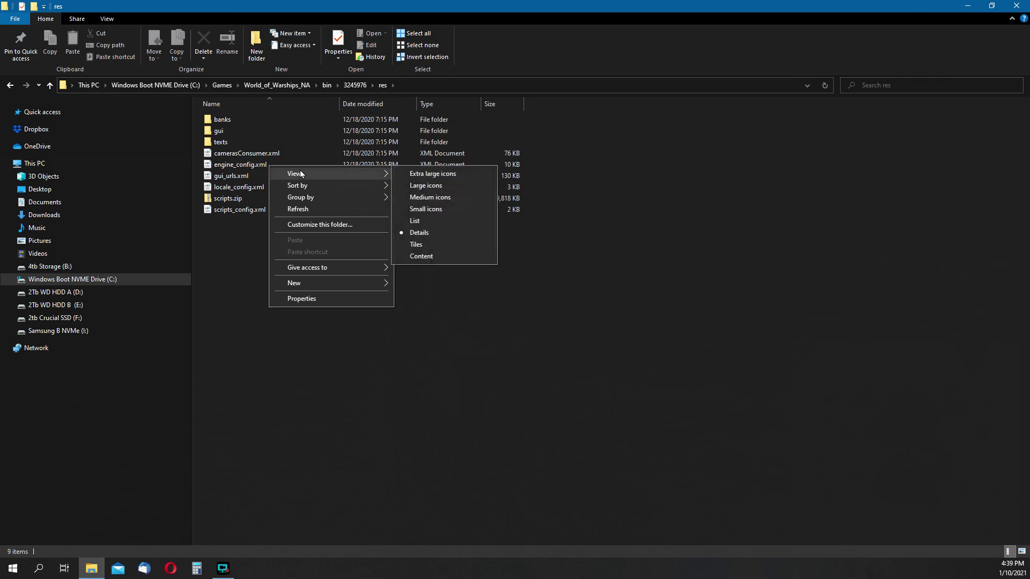
# - View engine_config.xml in Internet Explorer, check that maxFrameRate is 75, then close all tabs
pyautogui.doubleClick(236, 165)
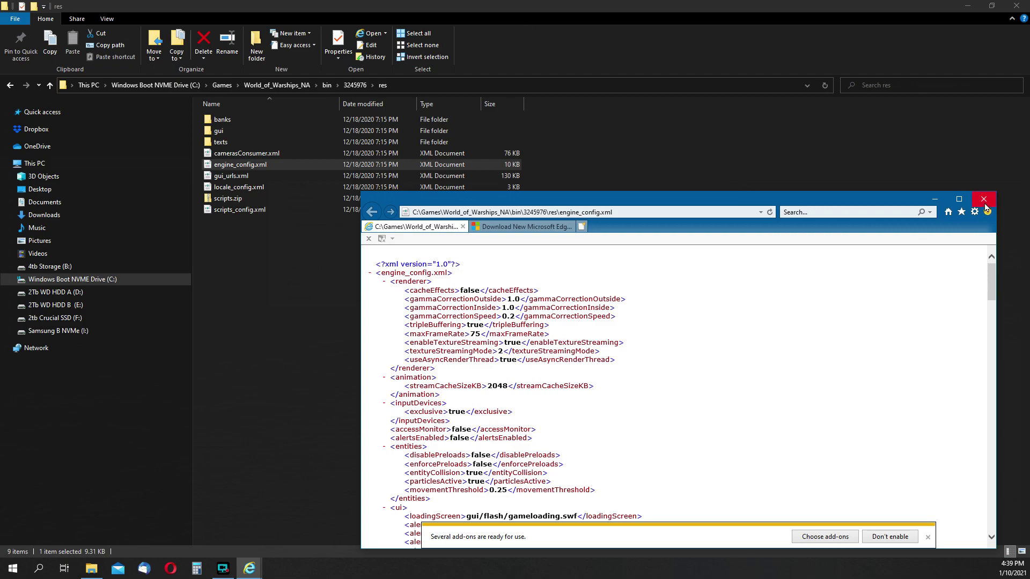
pyautogui.click(984, 201)
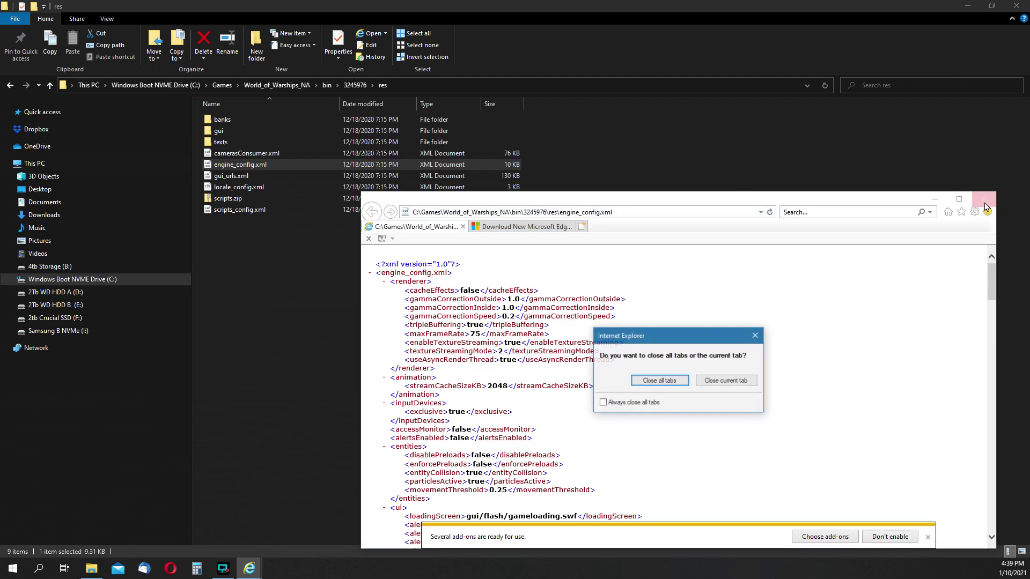
pyautogui.click(664, 382)
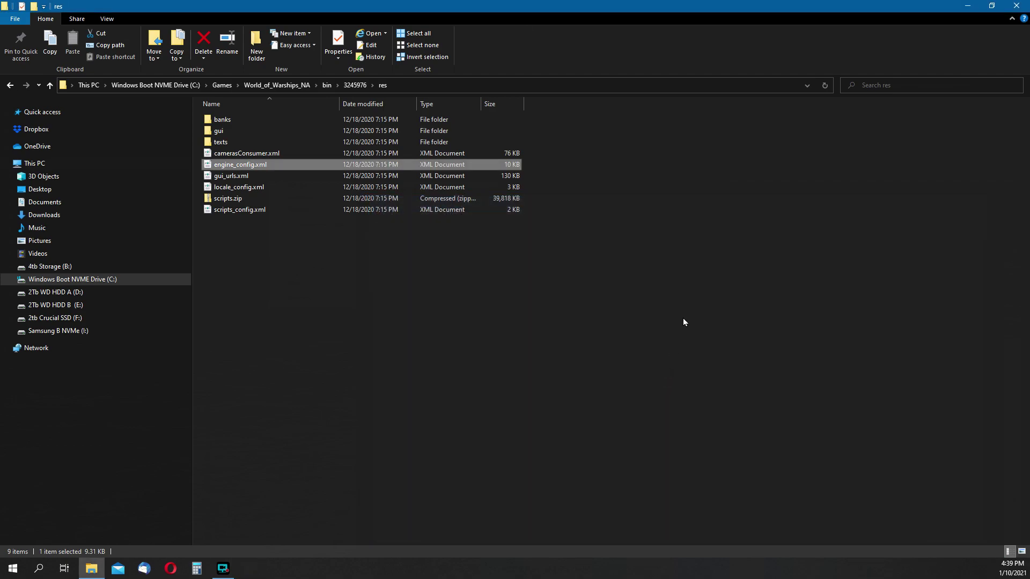
# - Copy and paste engine_config.xml in res as engine_config - Copy.xml, then select the original
pyautogui.rightClick(250, 169)
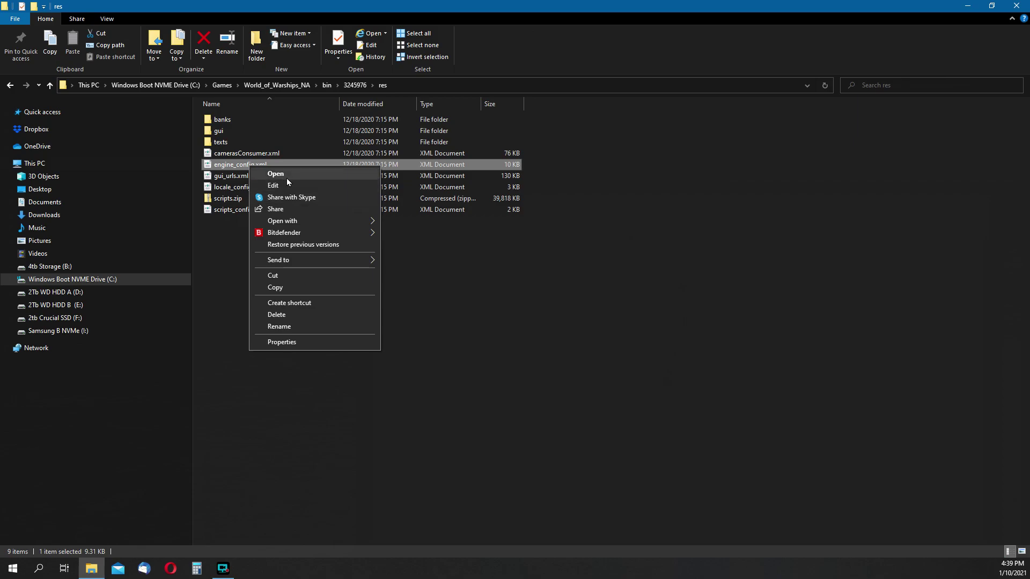
pyautogui.click(290, 289)
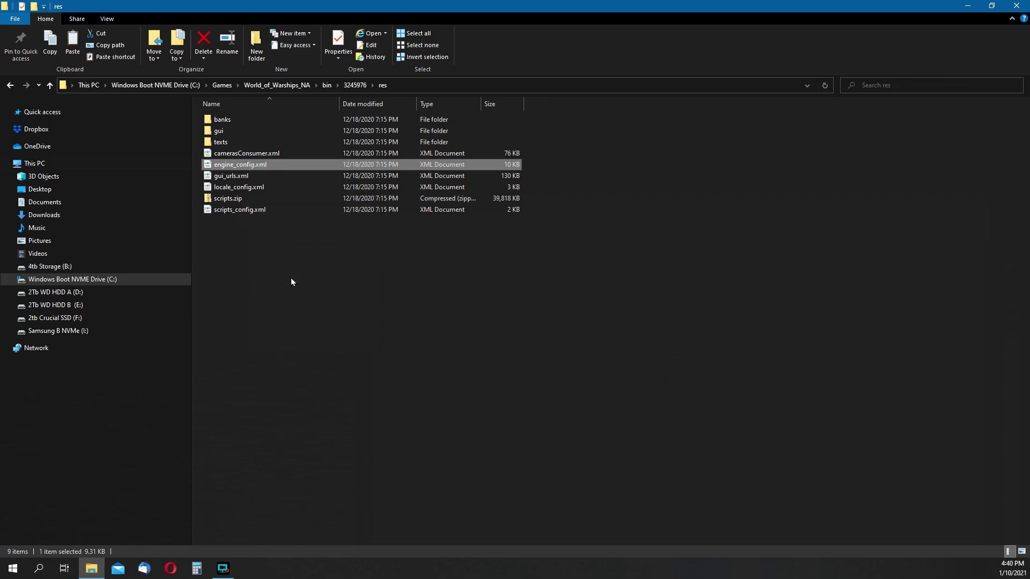
pyautogui.rightClick(254, 271)
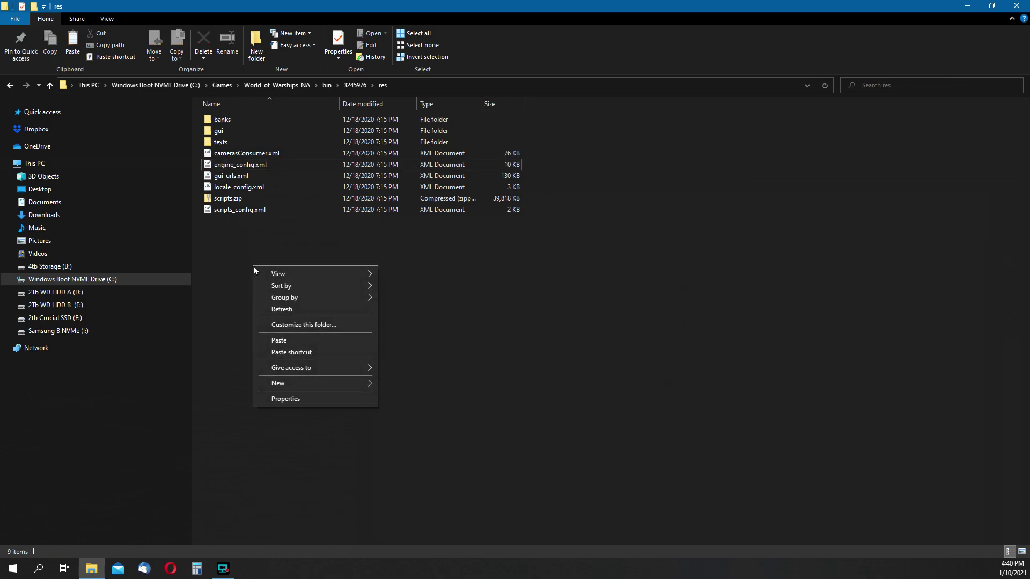
pyautogui.click(305, 341)
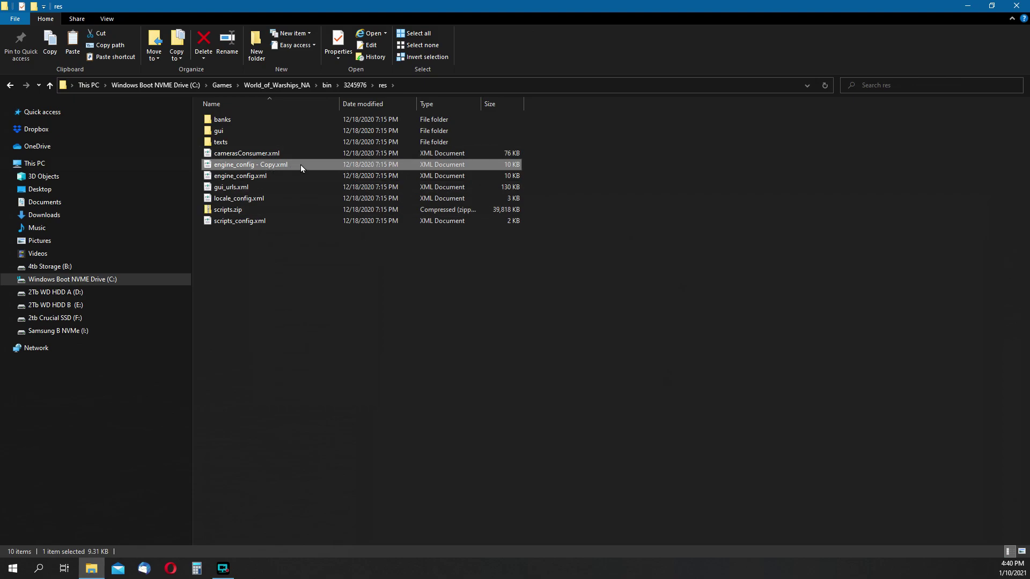
pyautogui.click(268, 176)
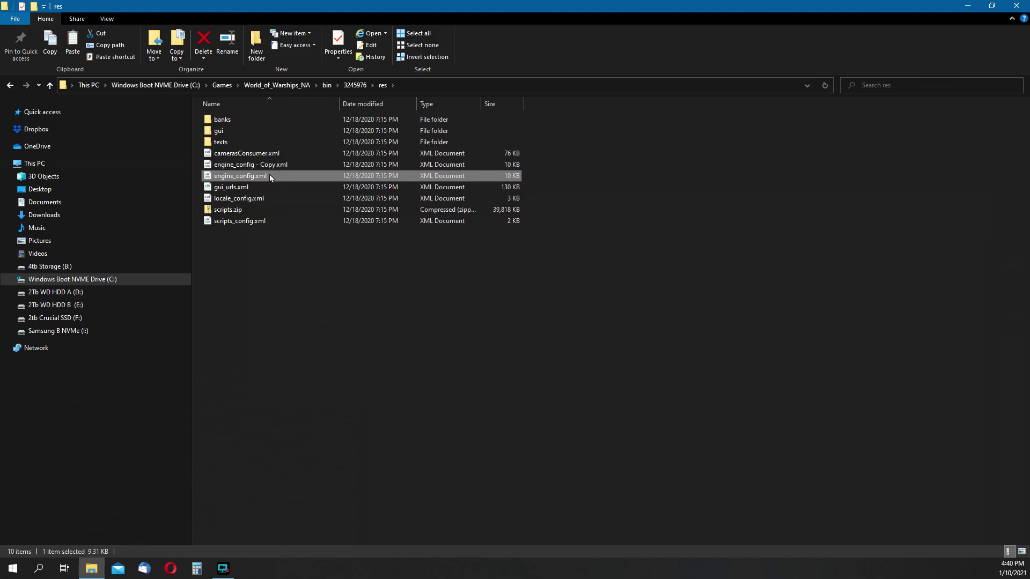
# - Edit engine_config.xml in Notepad, changing maxFrameRate from 75 to 144
pyautogui.rightClick(268, 175)
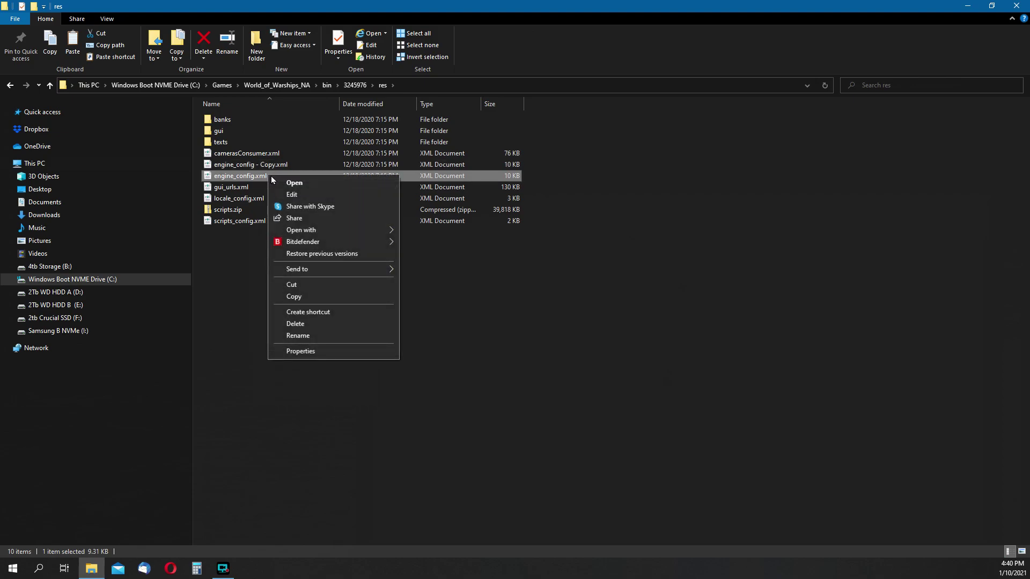
pyautogui.click(294, 195)
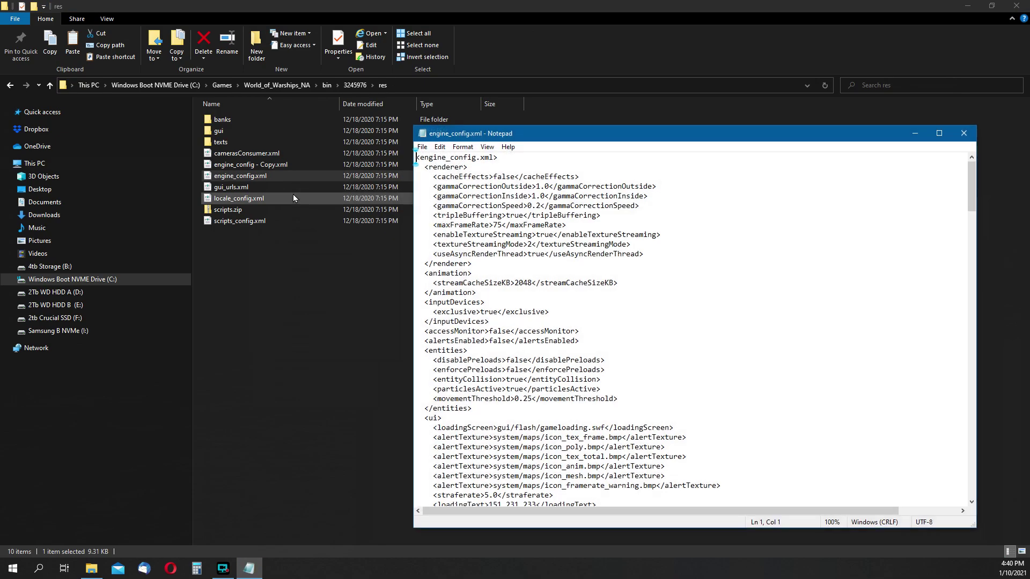
pyautogui.click(501, 225)
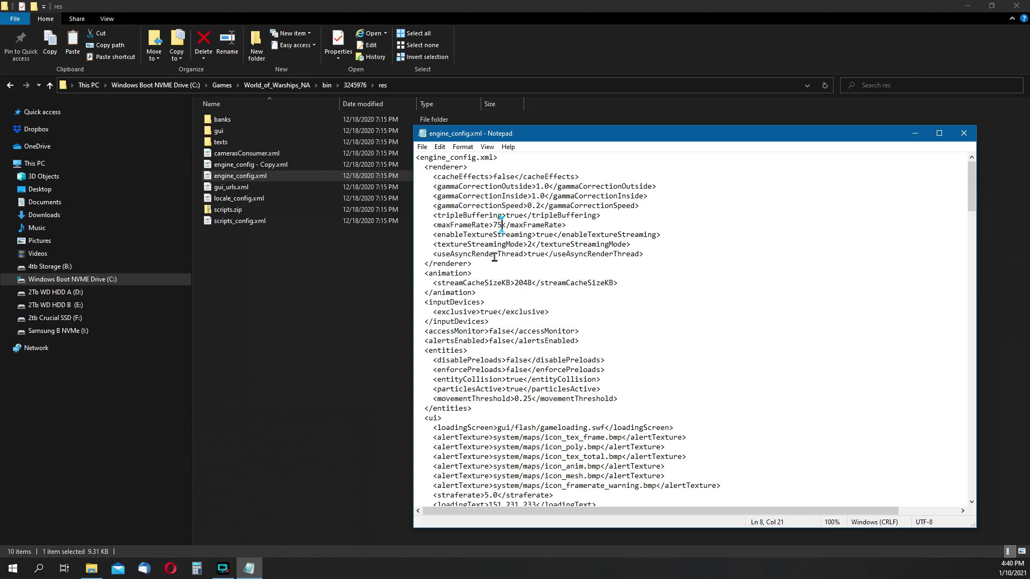
pyautogui.press('BackSpace')
pyautogui.press('BackSpace')
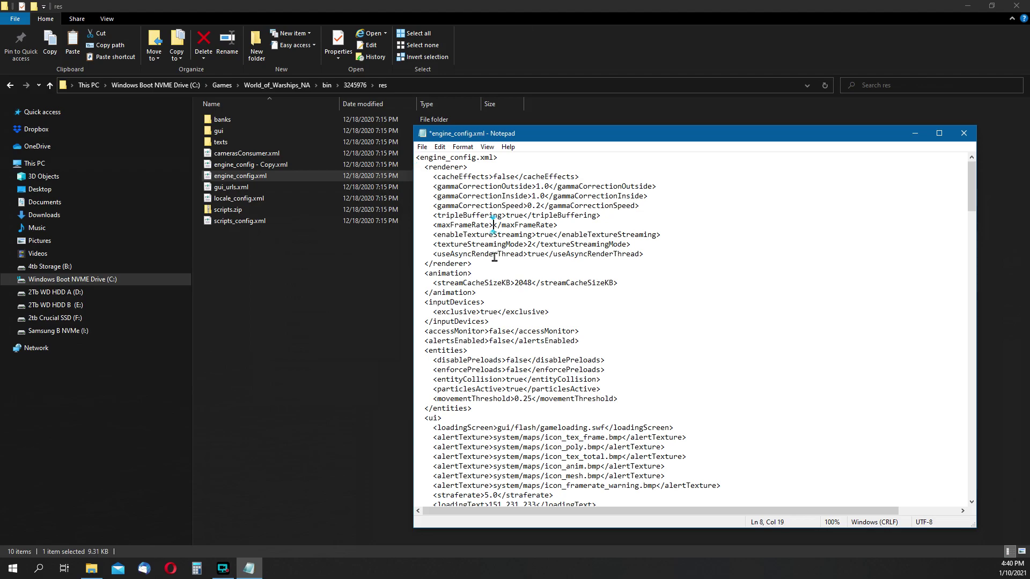
pyautogui.write('144')
# - Save the edited engine_config.xml and close Notepad
pyautogui.click(422, 148)
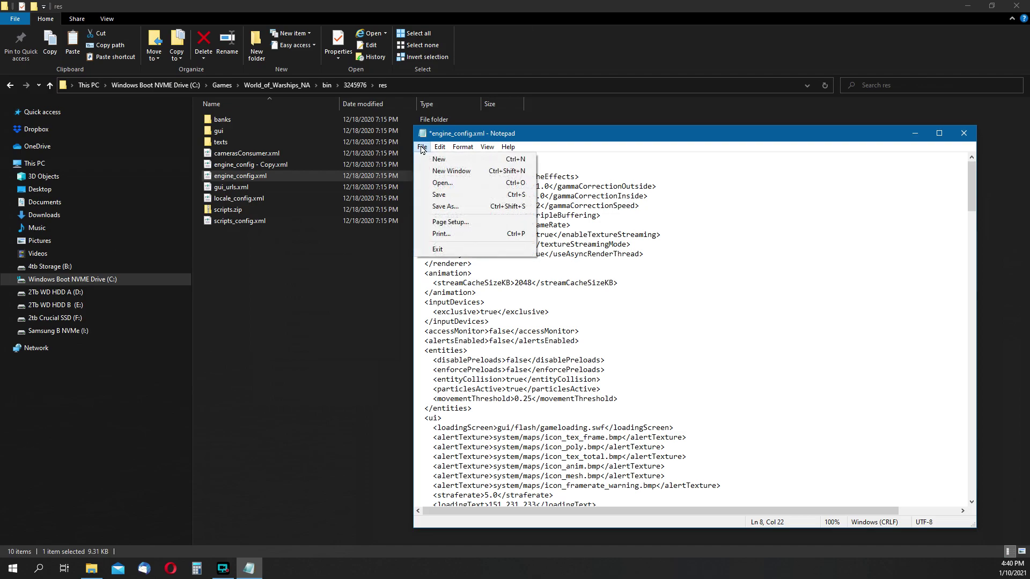
pyautogui.click(440, 195)
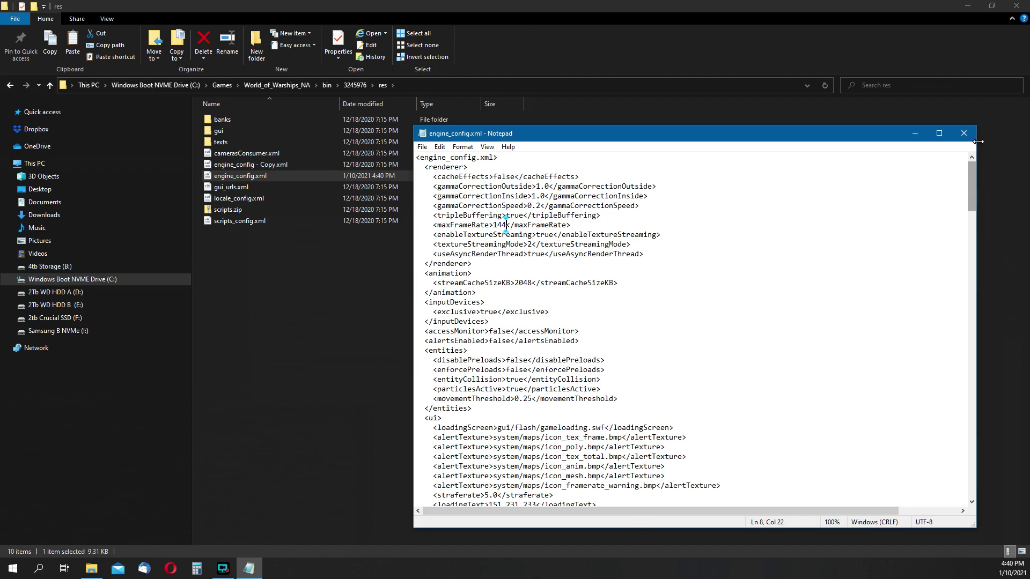
pyautogui.click(964, 134)
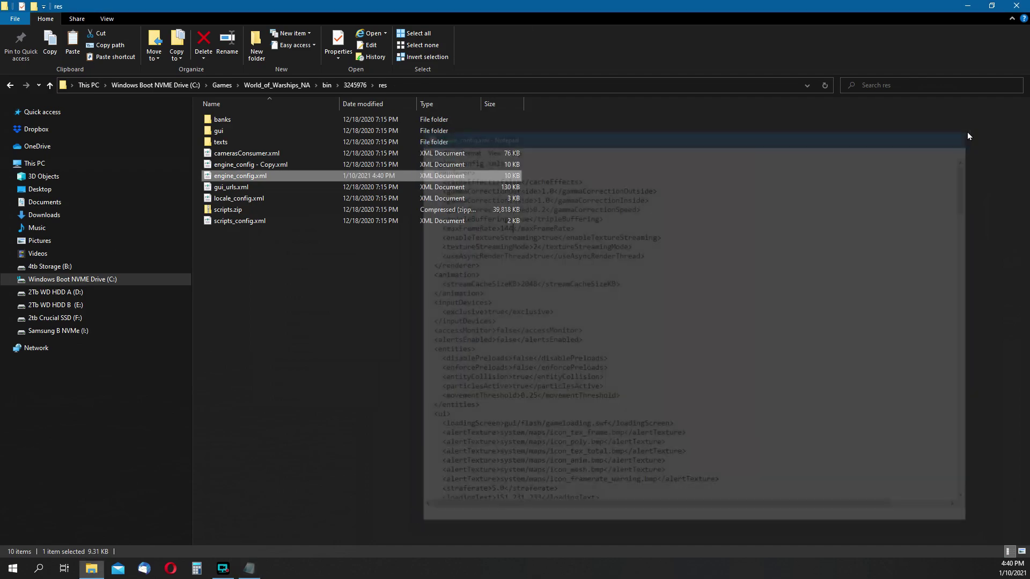
# - Reopen engine_config.xml in Internet Explorer to verify maxFrameRate reads 144
pyautogui.doubleClick(244, 181)
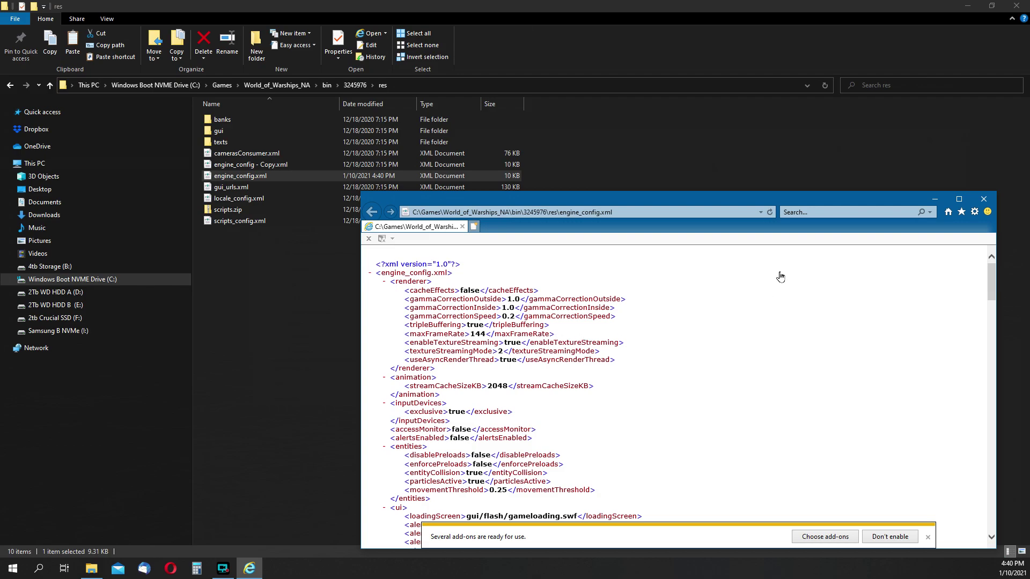
# - Delete the edited engine_config.xml, sending it to the Recycle Bin
pyautogui.click(250, 182)
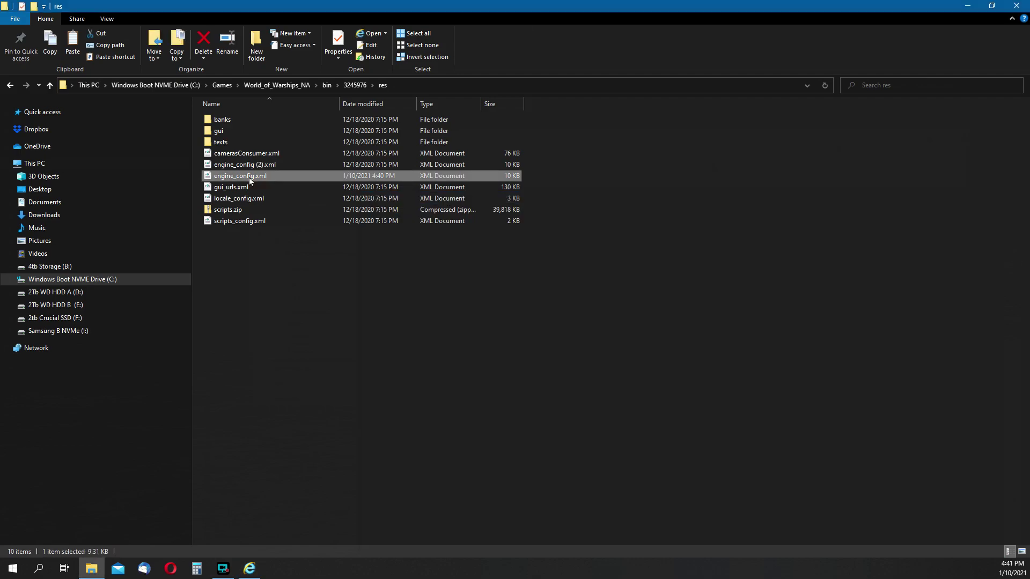
pyautogui.press('Delete')
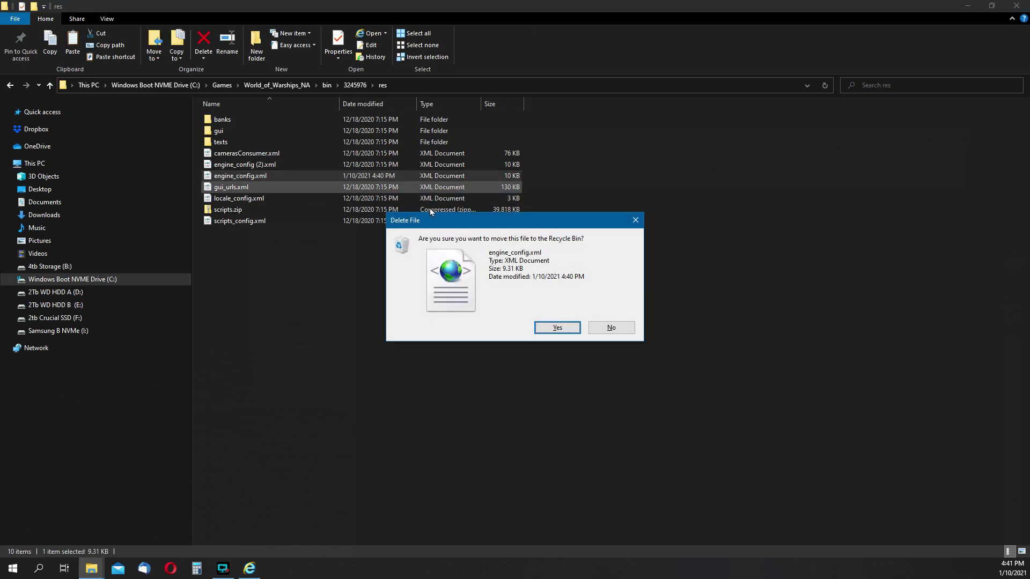
pyautogui.click(561, 332)
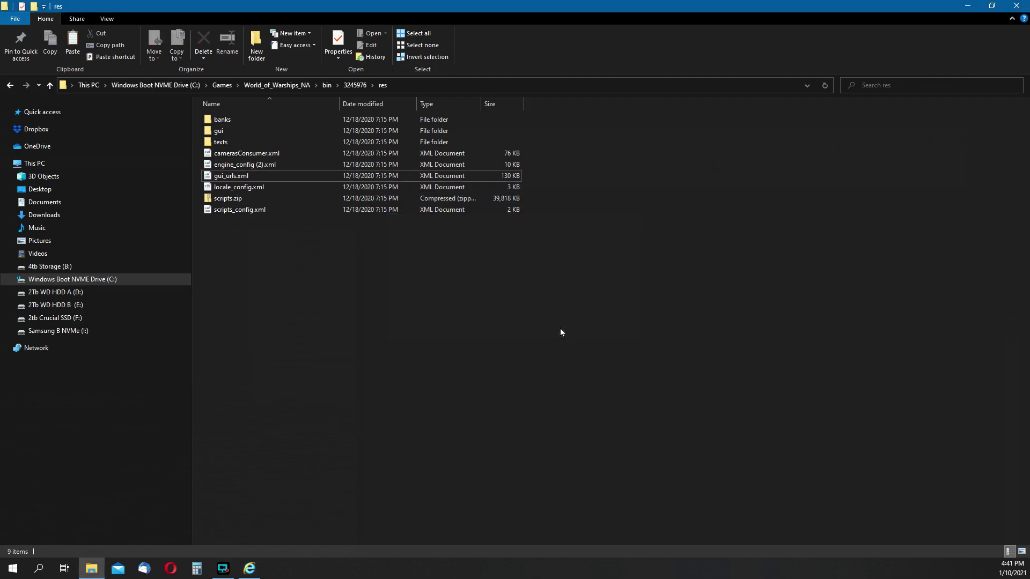
# - Rename the backup engine_config (2).xml to engine_config.xml and open it to check
pyautogui.click(258, 168)
pyautogui.rightClick(258, 167)
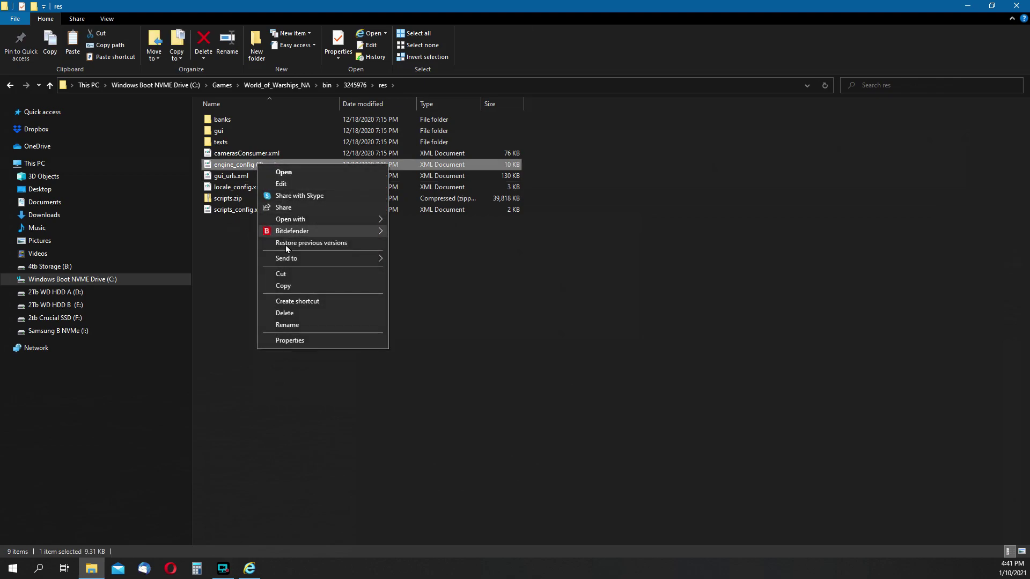
pyautogui.click(291, 323)
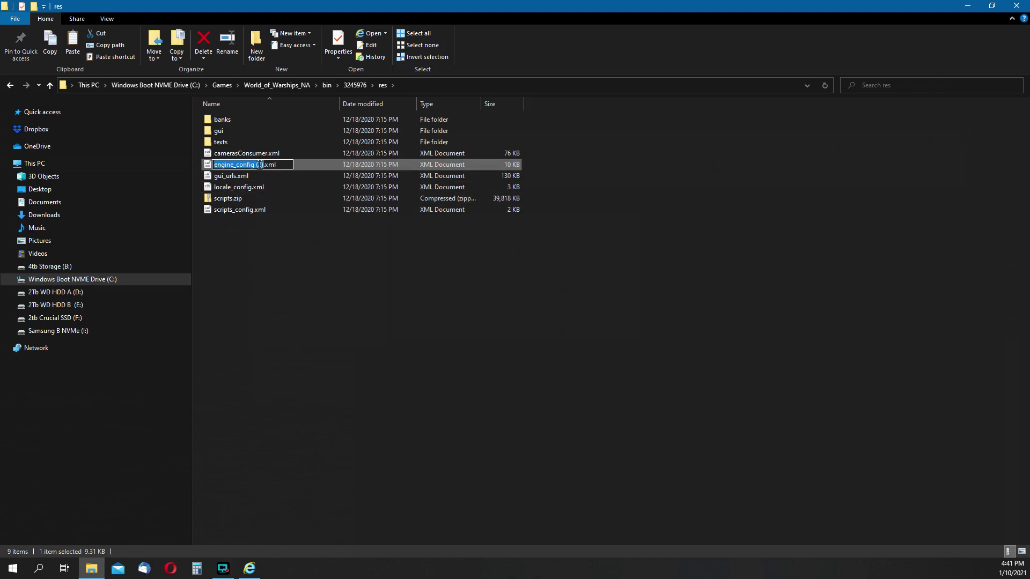
pyautogui.click(261, 164)
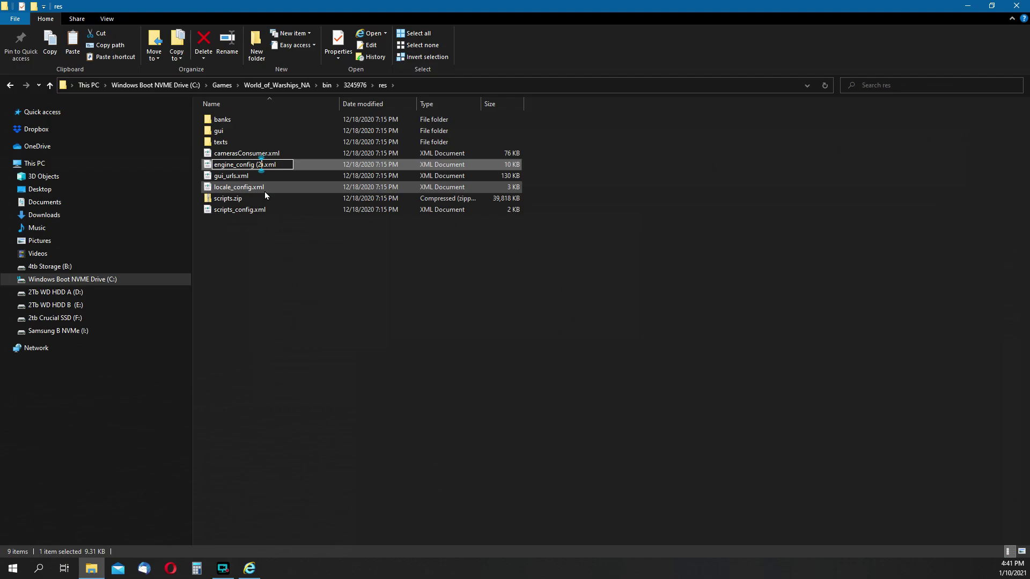
pyautogui.press('BackSpace')
pyautogui.press('BackSpace')
pyautogui.press('BackSpace')
pyautogui.press('End')
pyautogui.press('Return')
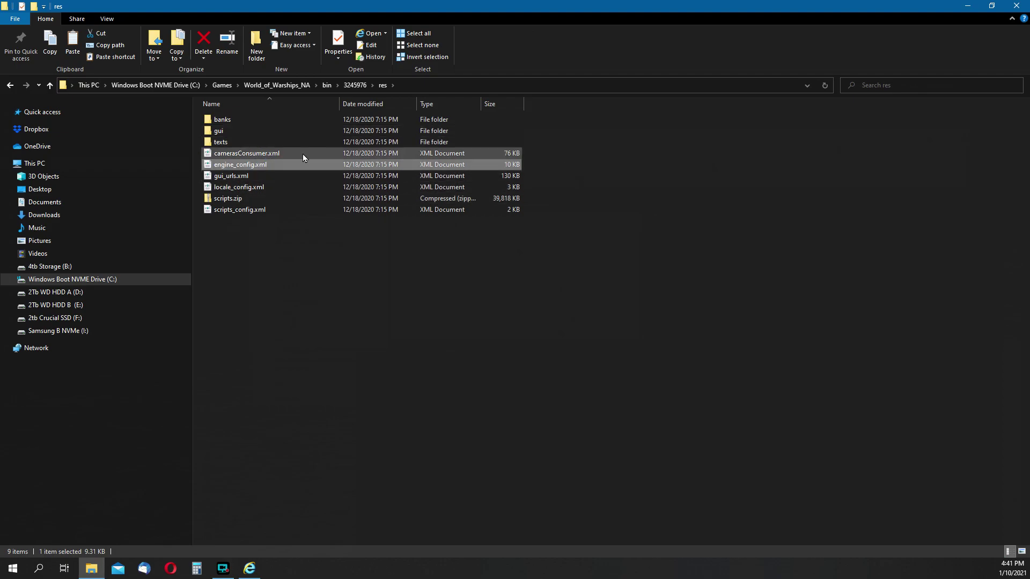
pyautogui.rightClick(248, 165)
pyautogui.doubleClick(238, 169)
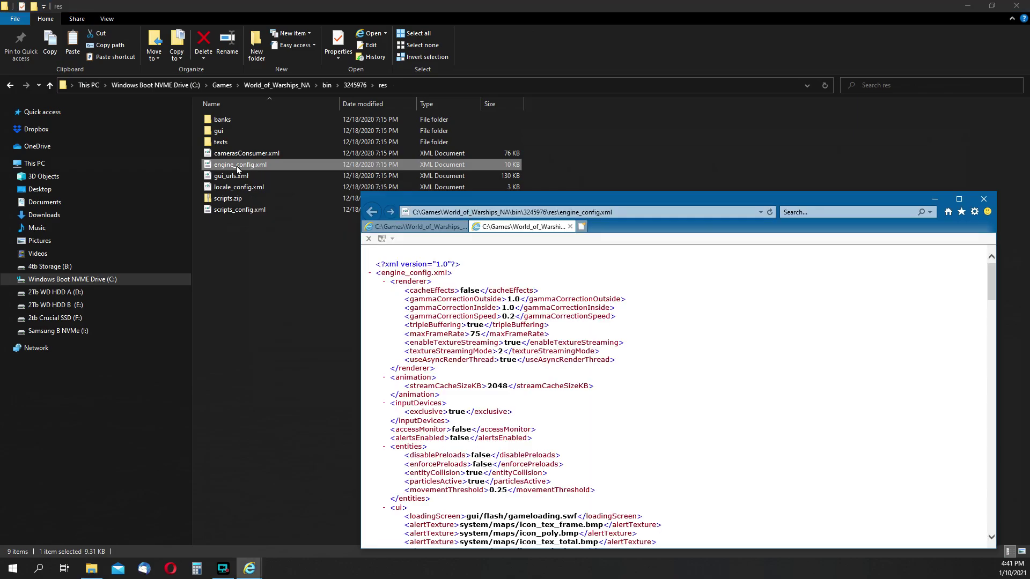